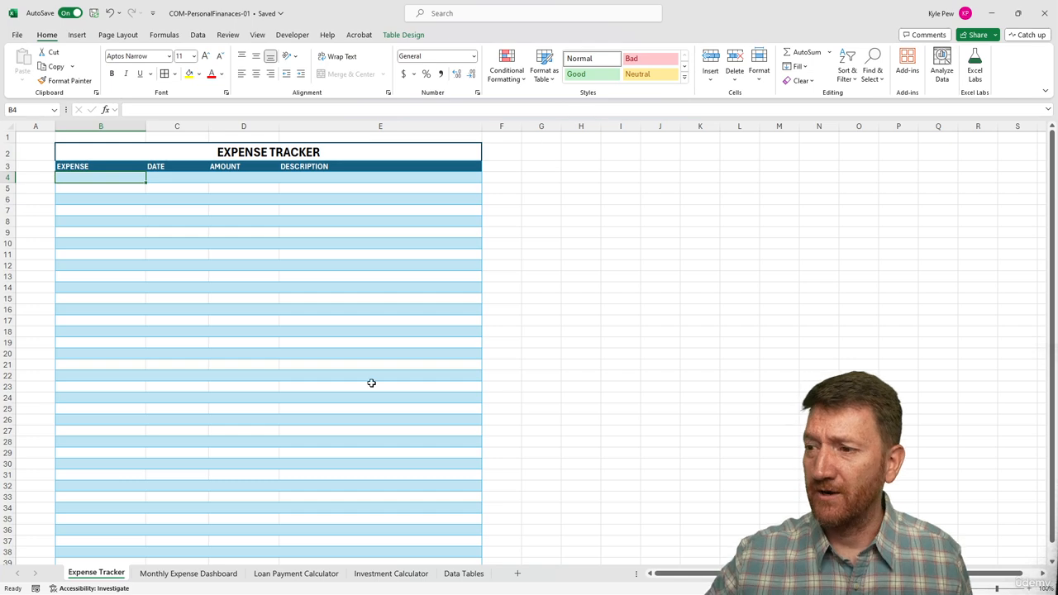
- Compare the blank Expense Tracker table with the Bills, Expenses and Subscriptions tables on the Monthly Expense Dashboard sheet
{"action": "left_click", "coordinate": [158, 578]}
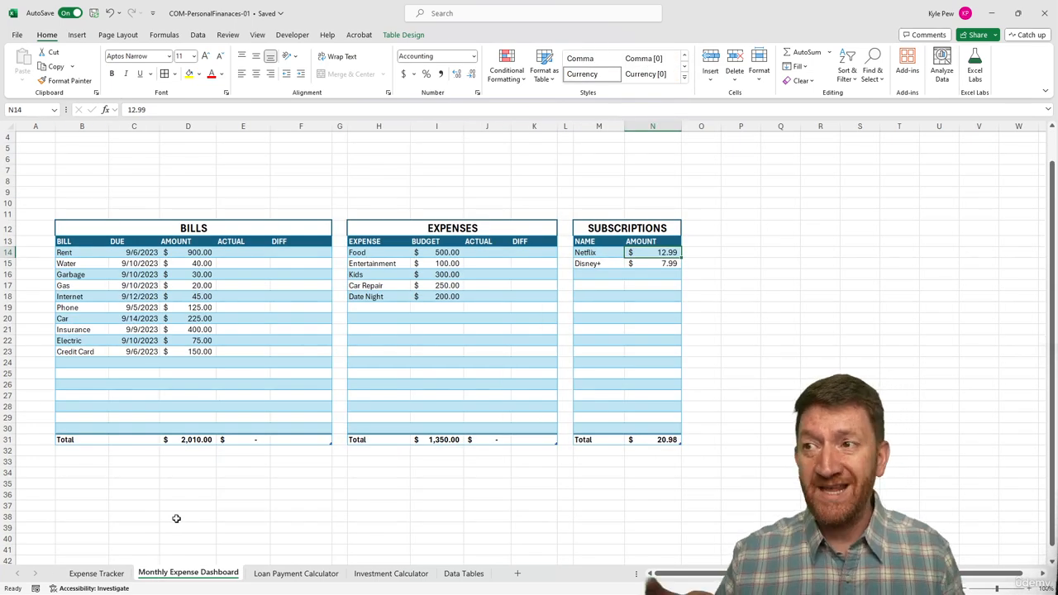
{"action": "left_click", "coordinate": [88, 252]}
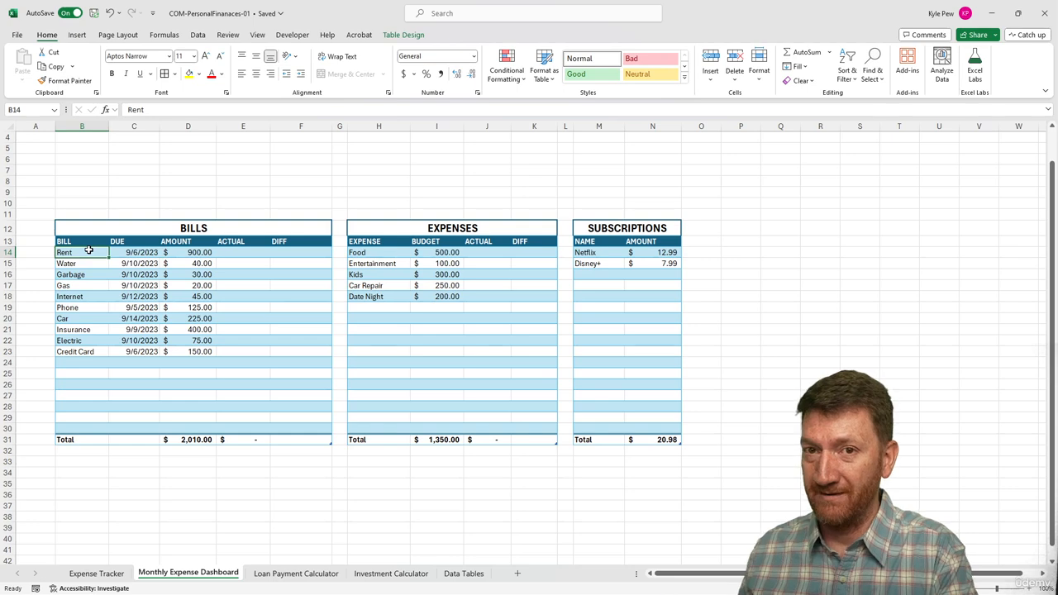
{"action": "left_click", "coordinate": [106, 574]}
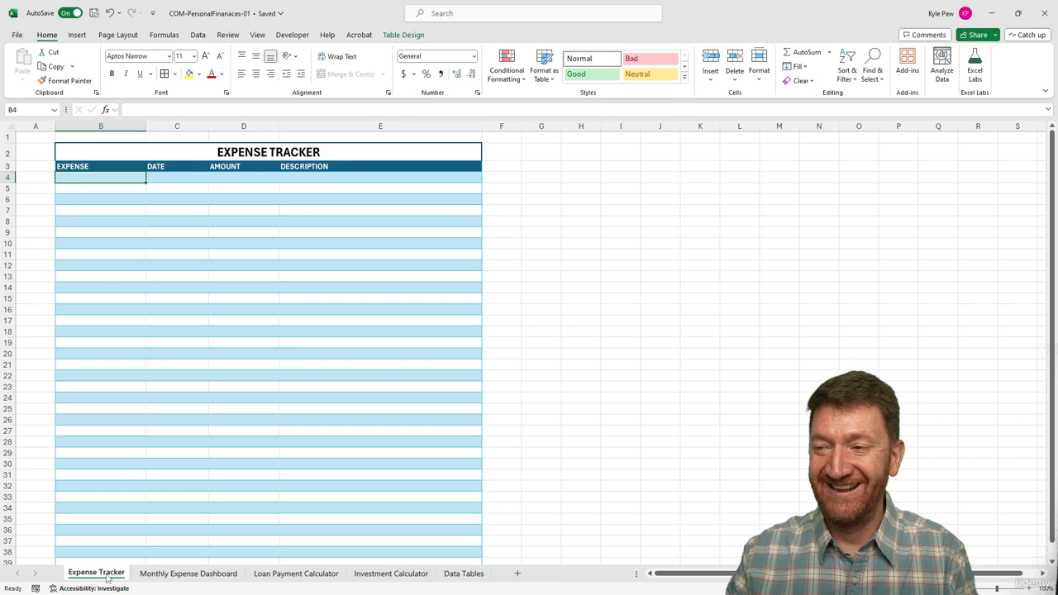
{"action": "left_click", "coordinate": [175, 576]}
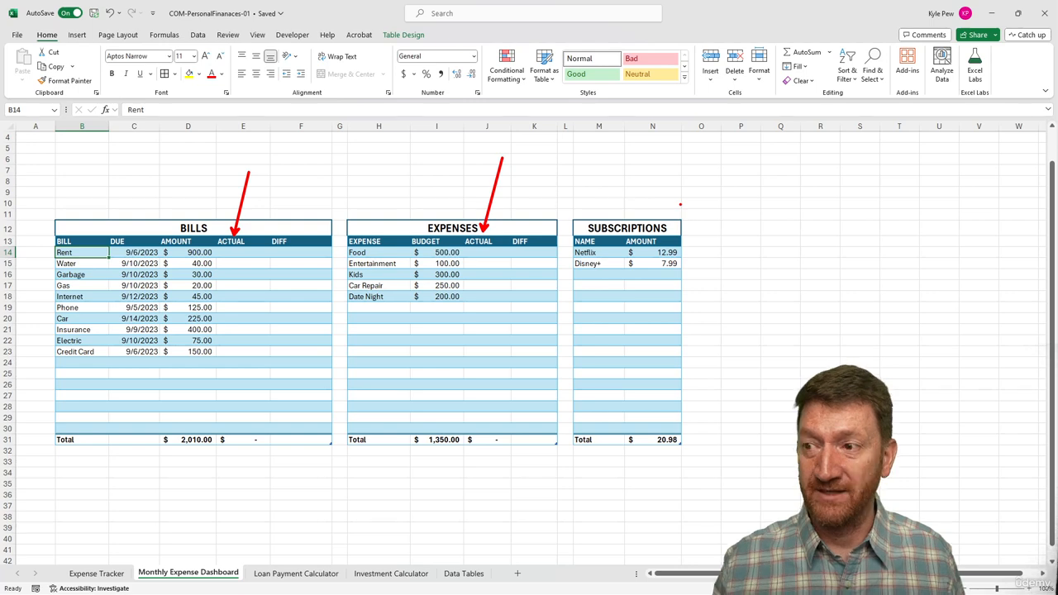
{"action": "left_click", "coordinate": [106, 573]}
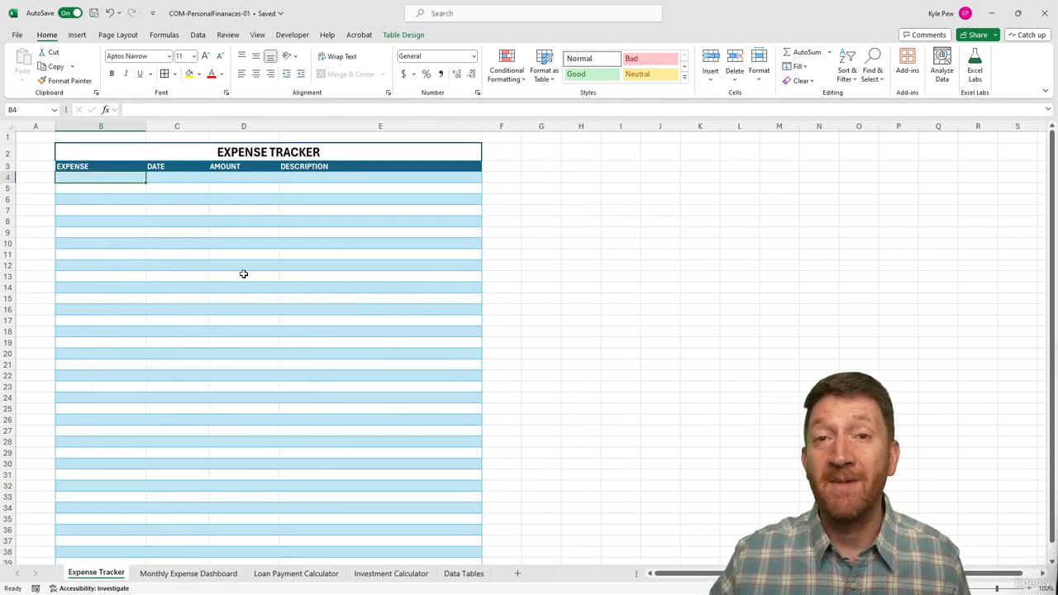
{"action": "left_click", "coordinate": [191, 576]}
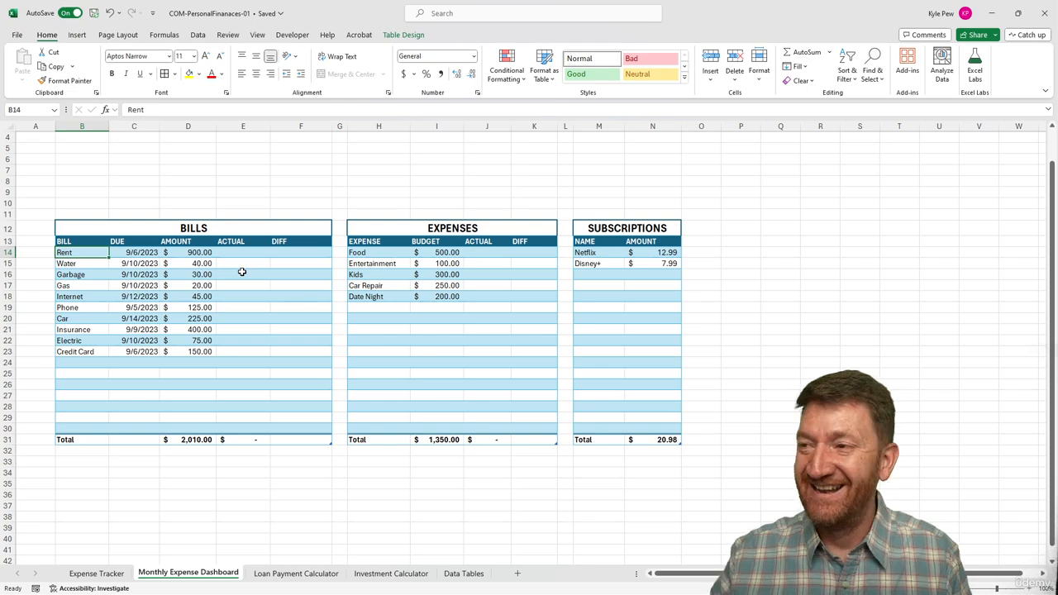
{"action": "left_click", "coordinate": [86, 576]}
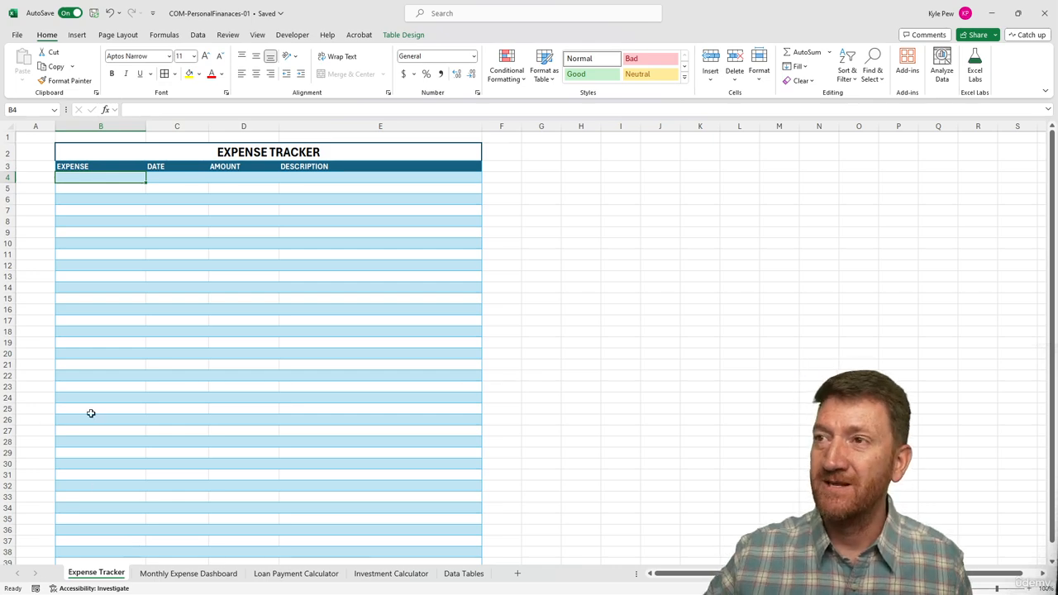
{"action": "left_click_drag", "start_coordinate": [83, 176], "coordinate": [98, 387]}
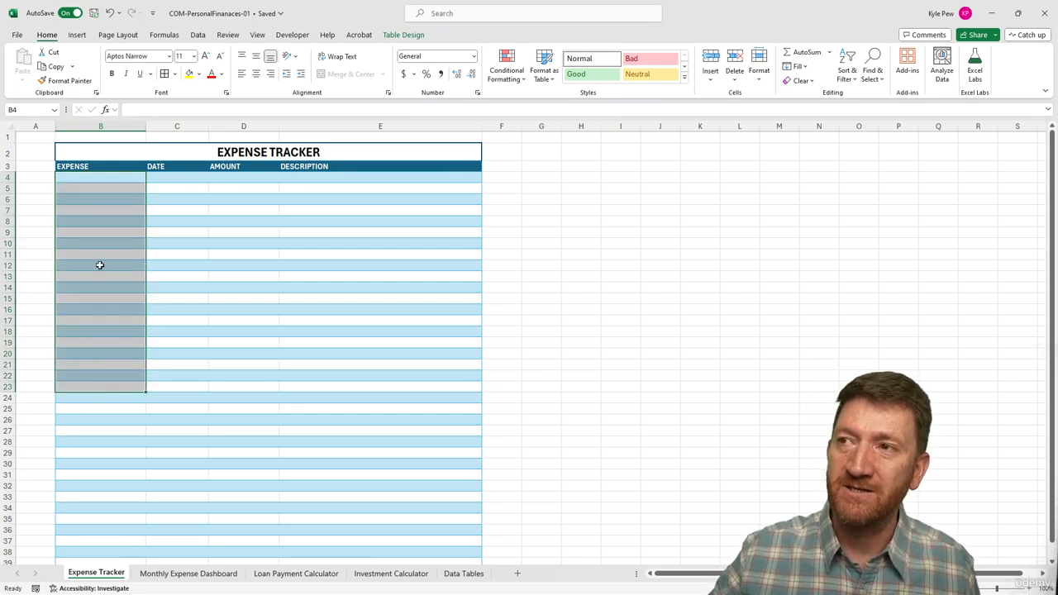
{"action": "left_click", "coordinate": [93, 179]}
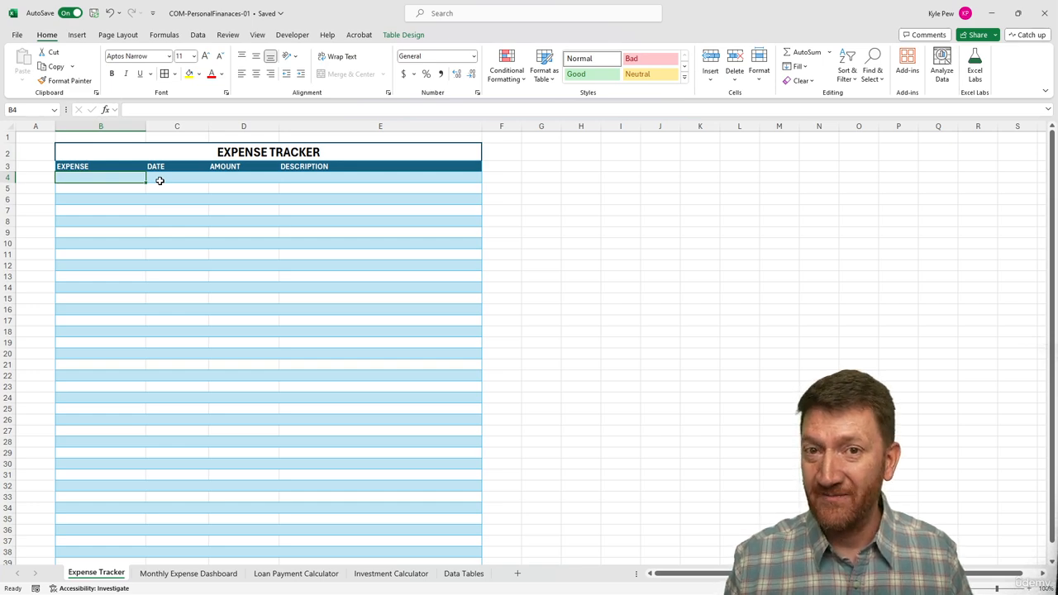
{"action": "left_click", "coordinate": [166, 571]}
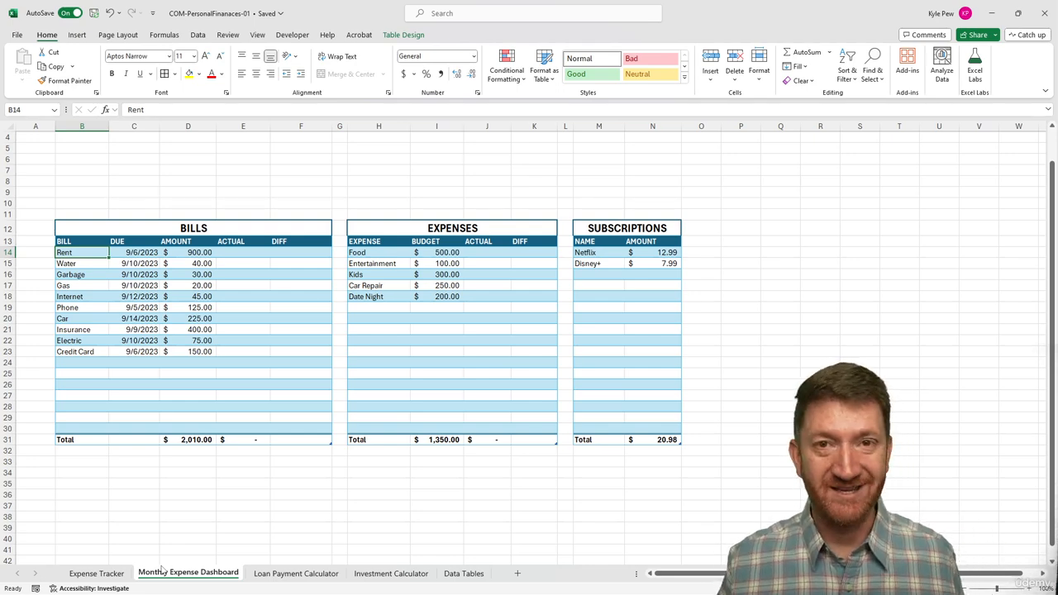
{"action": "left_click", "coordinate": [97, 574]}
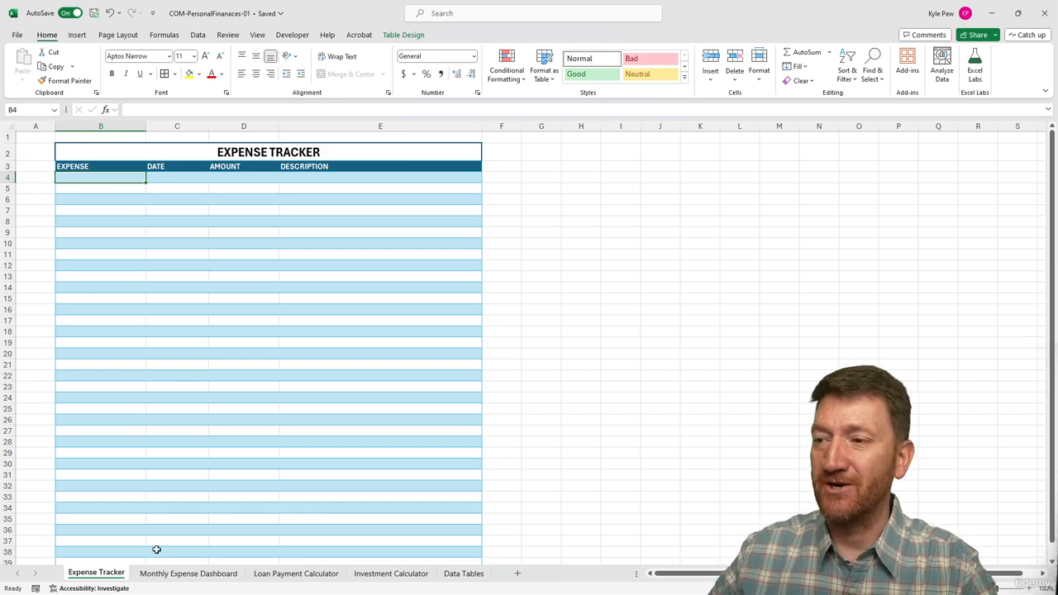
{"action": "left_click", "coordinate": [188, 573]}
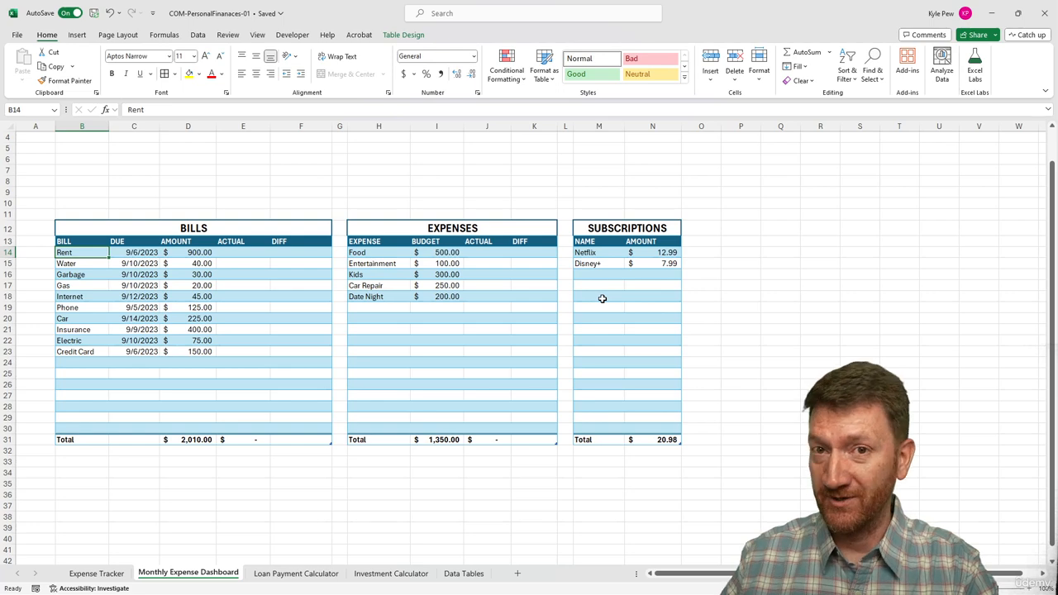
{"action": "left_click", "coordinate": [98, 573]}
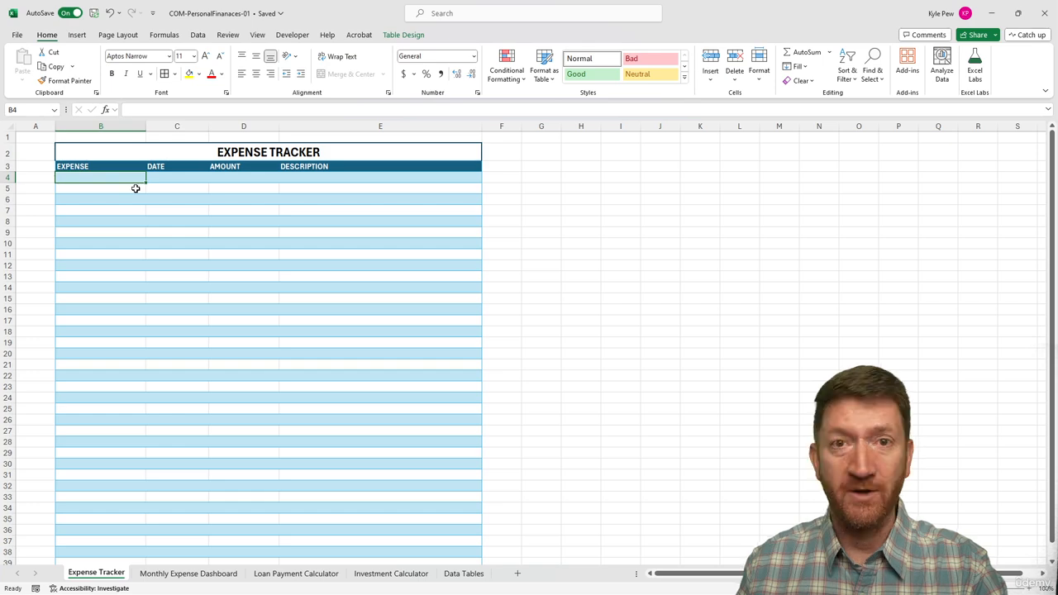
{"action": "left_click", "coordinate": [167, 575]}
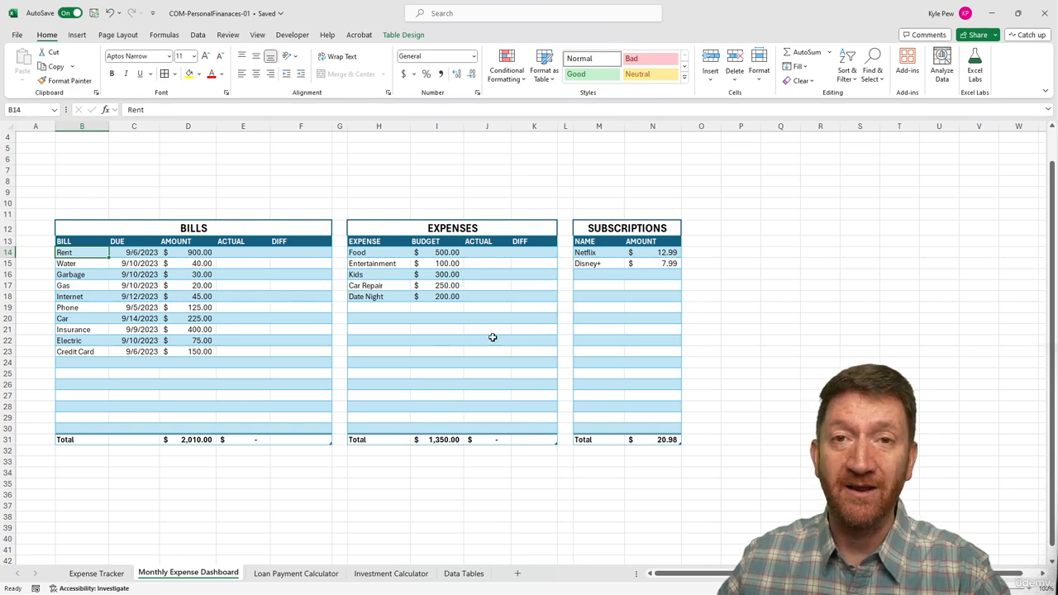
{"action": "left_click", "coordinate": [93, 575]}
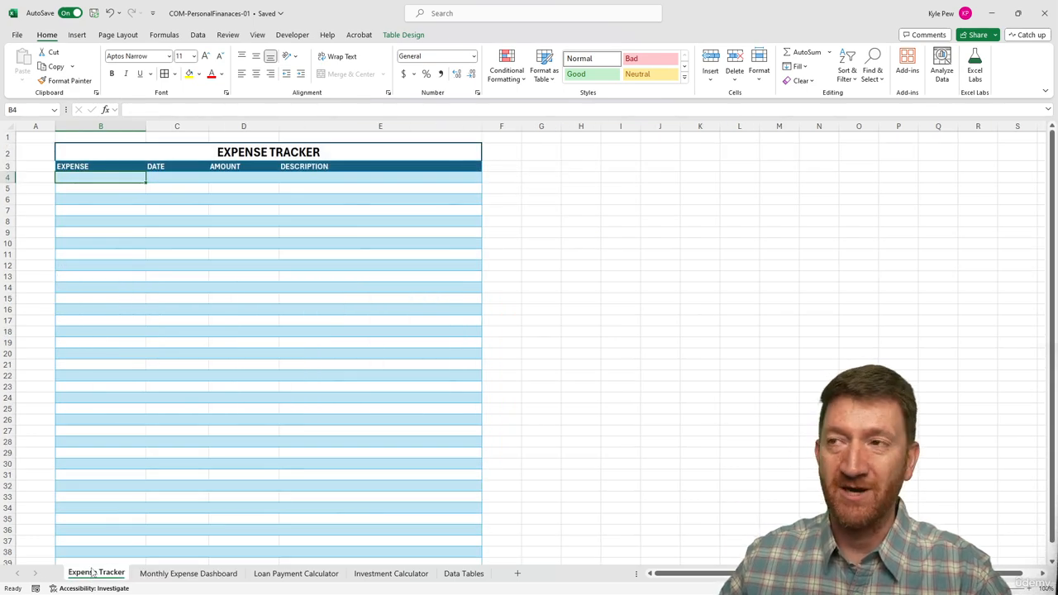
- Start a TOCOL formula in cell I3 of the Expense Tracker sheet, opening a grouped array with tblBills[BILL] from the dashboard
{"action": "left_click", "coordinate": [632, 165]}
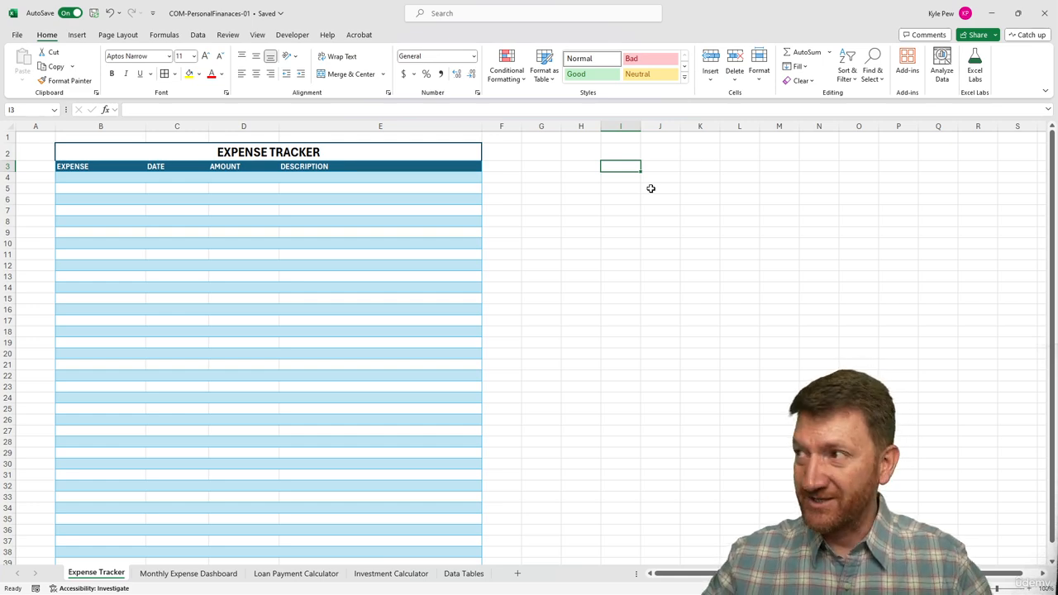
{"action": "type", "text": "="}
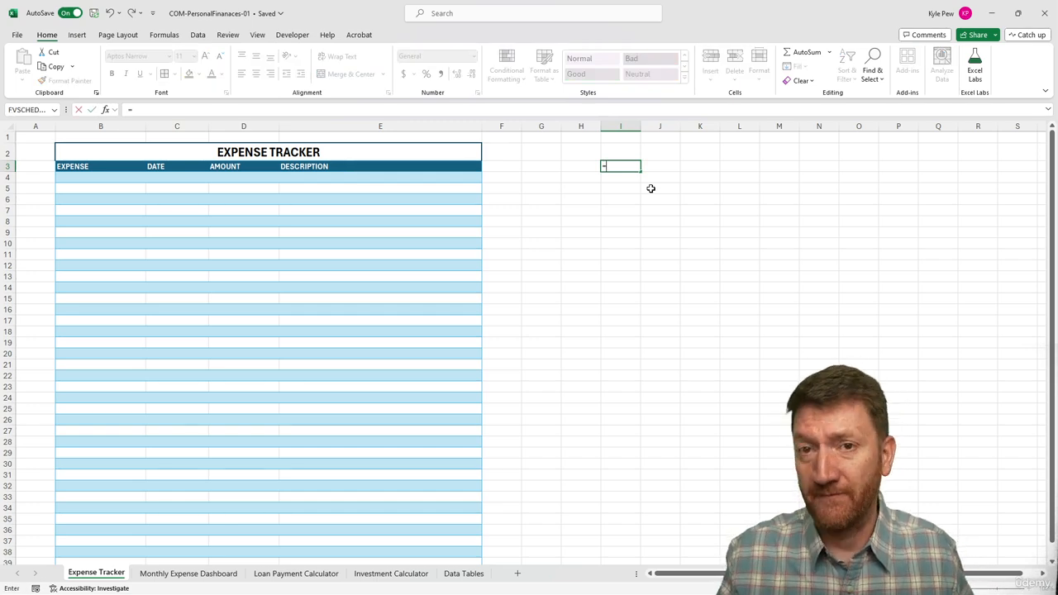
{"action": "type", "text": "to"}
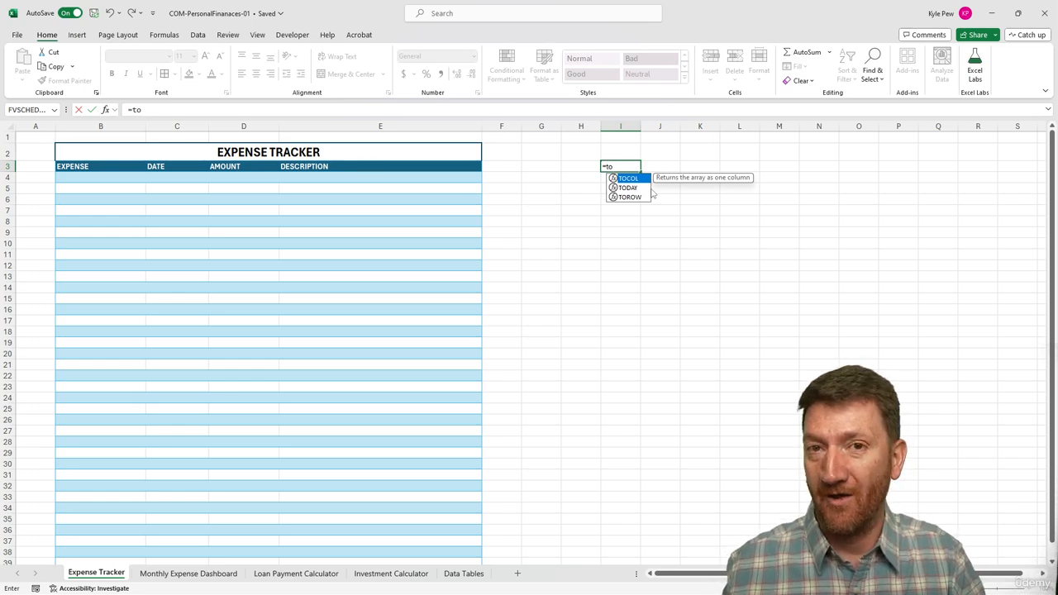
{"action": "key", "text": "Tab"}
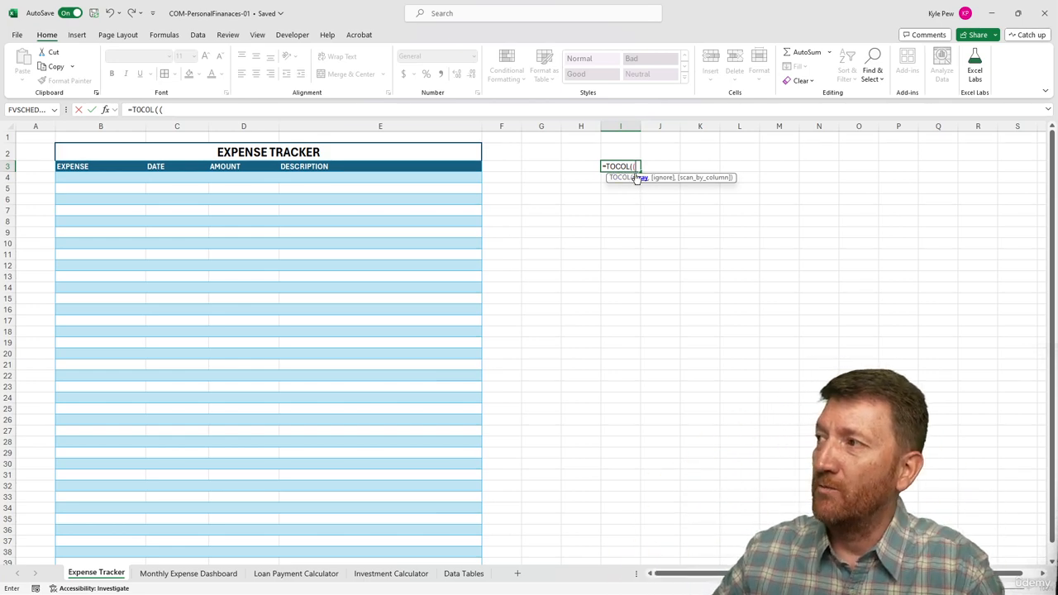
{"action": "left_click", "coordinate": [180, 579]}
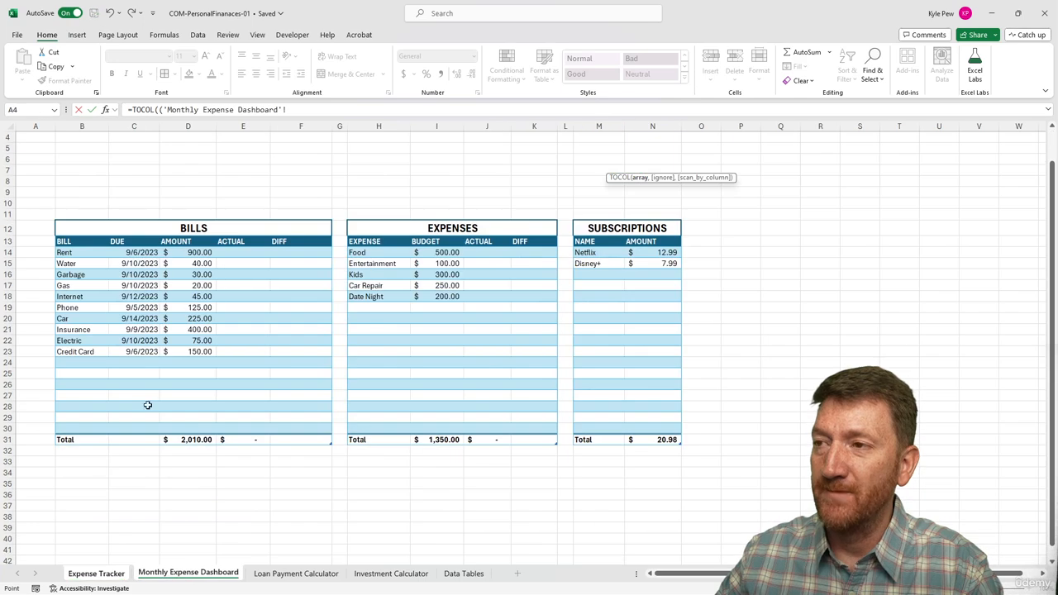
{"action": "left_click_drag", "start_coordinate": [79, 253], "coordinate": [68, 427]}
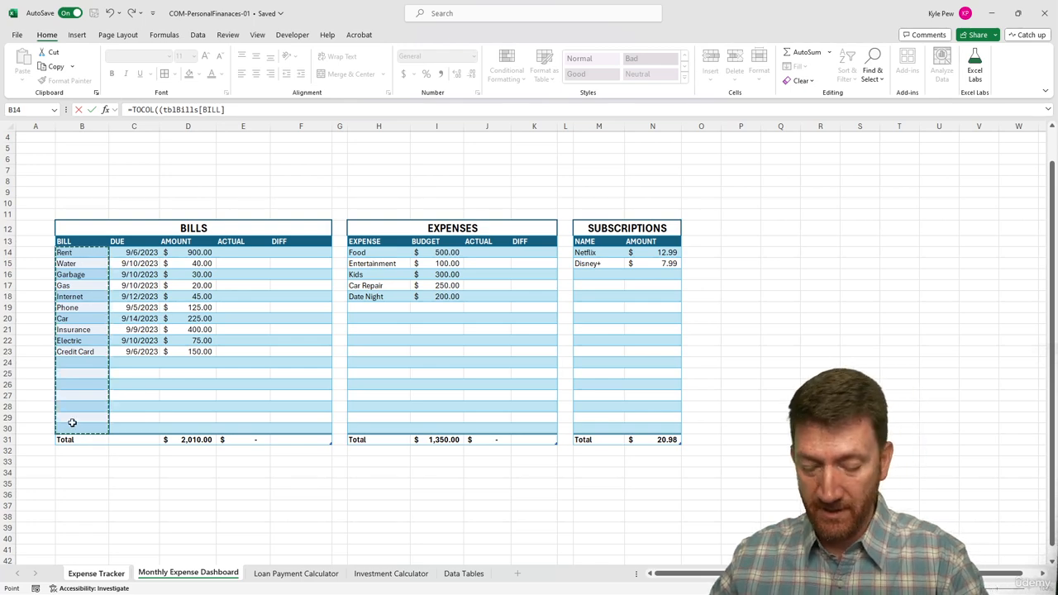
- Add the columns tblExpenses[EXPENSE] and tblSubscriptions[NAME] to the TOCOL formula's array
{"action": "type", "text": ","}
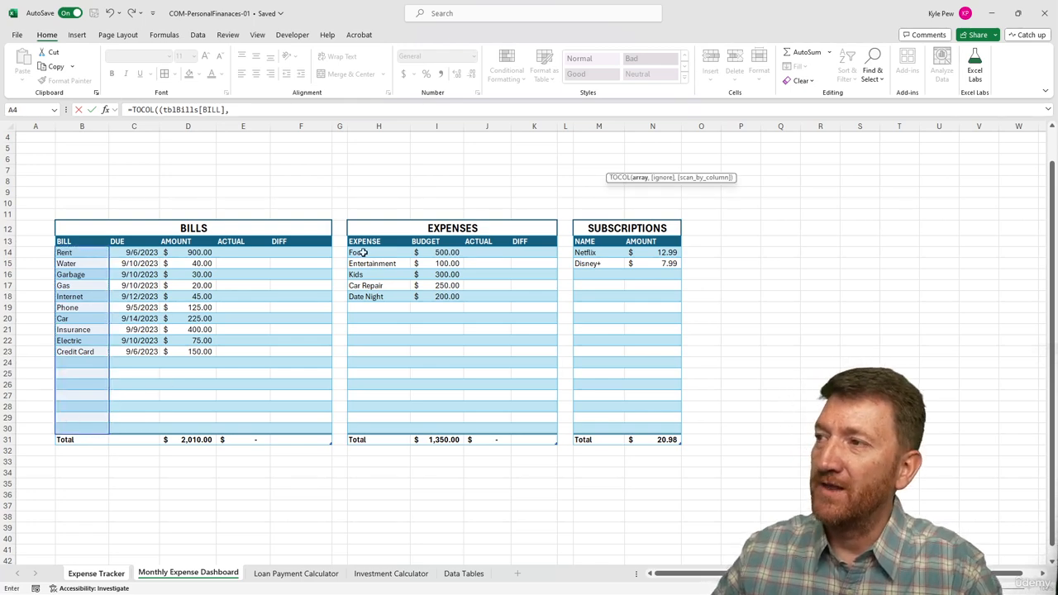
{"action": "left_click_drag", "start_coordinate": [362, 253], "coordinate": [360, 425]}
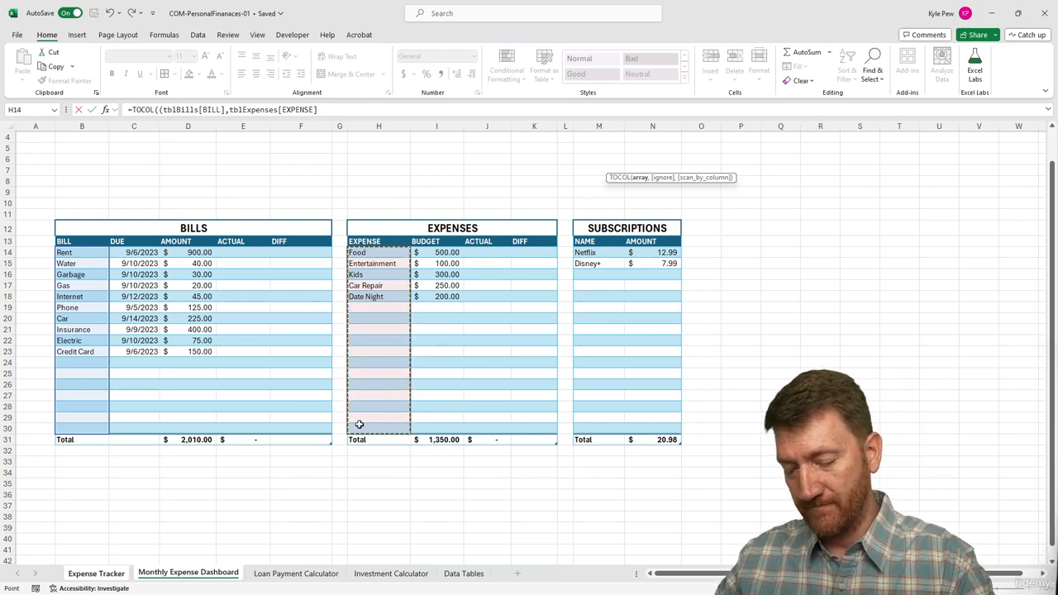
{"action": "type", "text": ","}
{"action": "left_click_drag", "start_coordinate": [595, 255], "coordinate": [590, 425]}
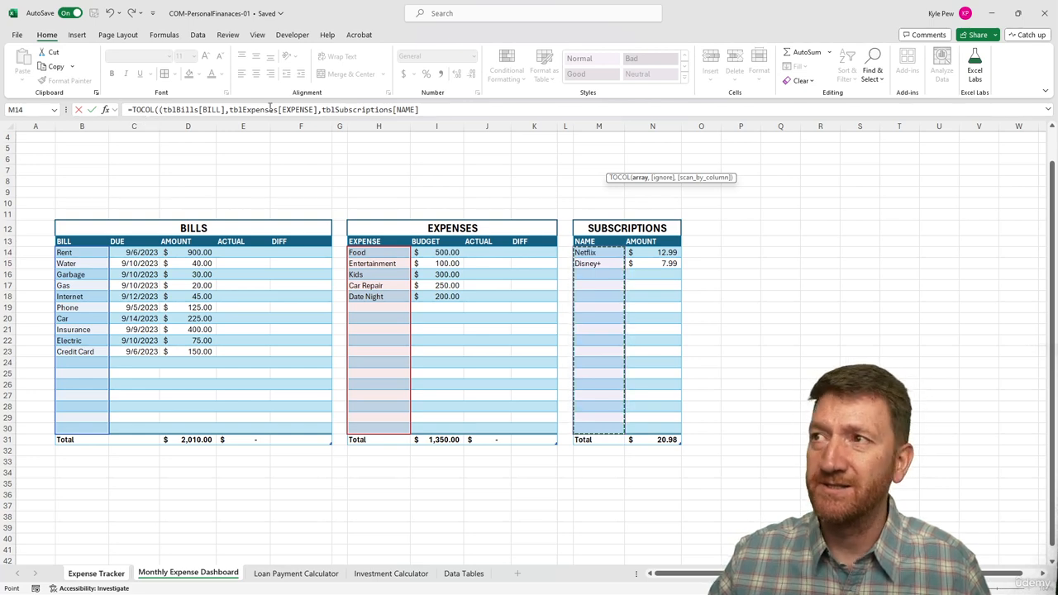
- Complete and enter the formula as =TOCOL((tblBills[BILL],tblExpenses[EXPENSE],tblSubscriptions[NAME])), with the three columns in their own parentheses
{"action": "left_click", "coordinate": [161, 110]}
{"action": "type", "text": "("}
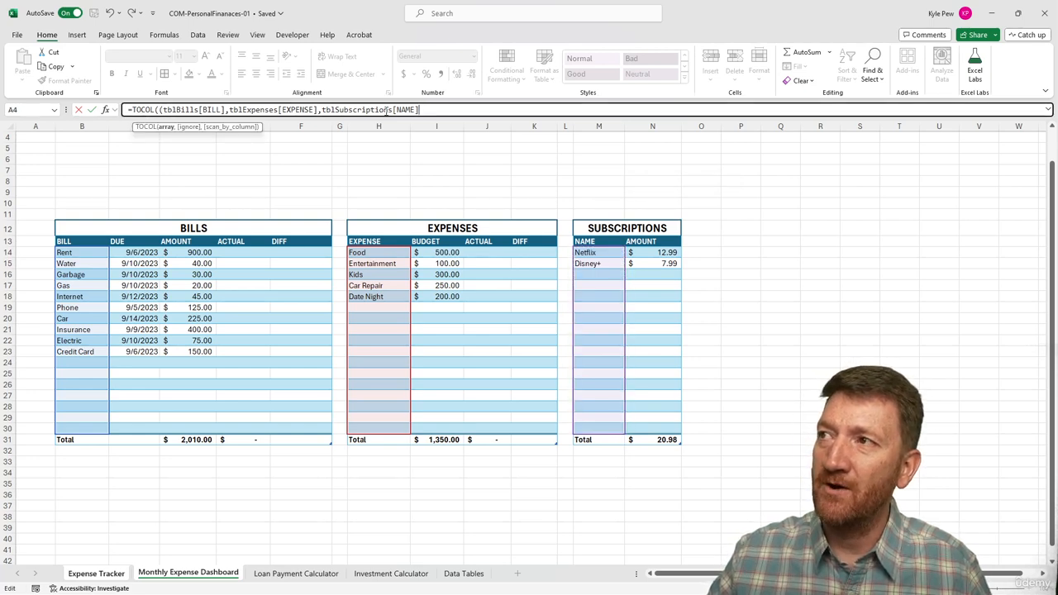
{"action": "left_click", "coordinate": [425, 110]}
{"action": "type", "text": ")"}
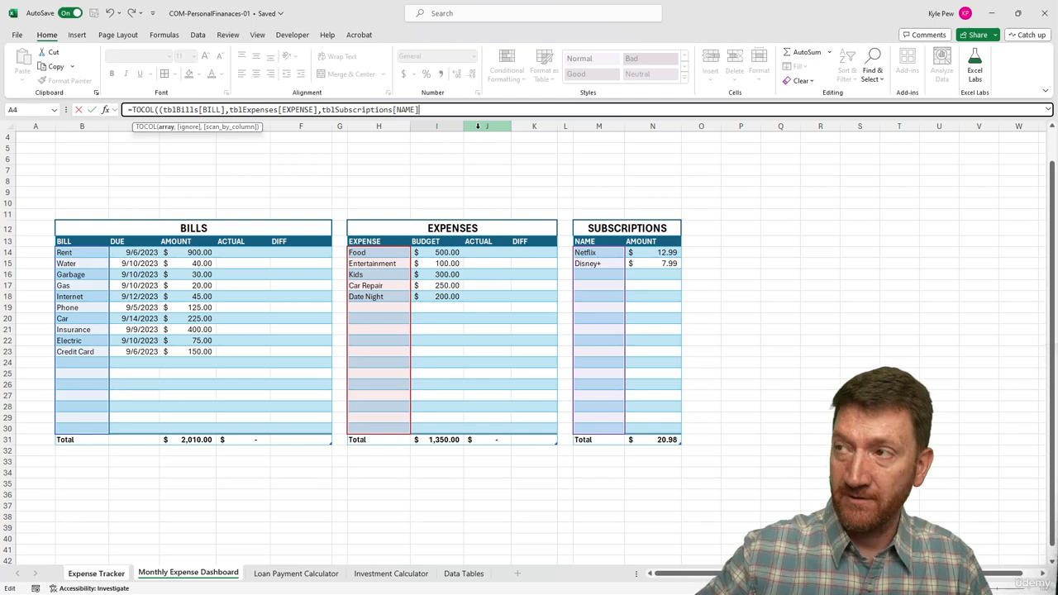
{"action": "type", "text": ")"}
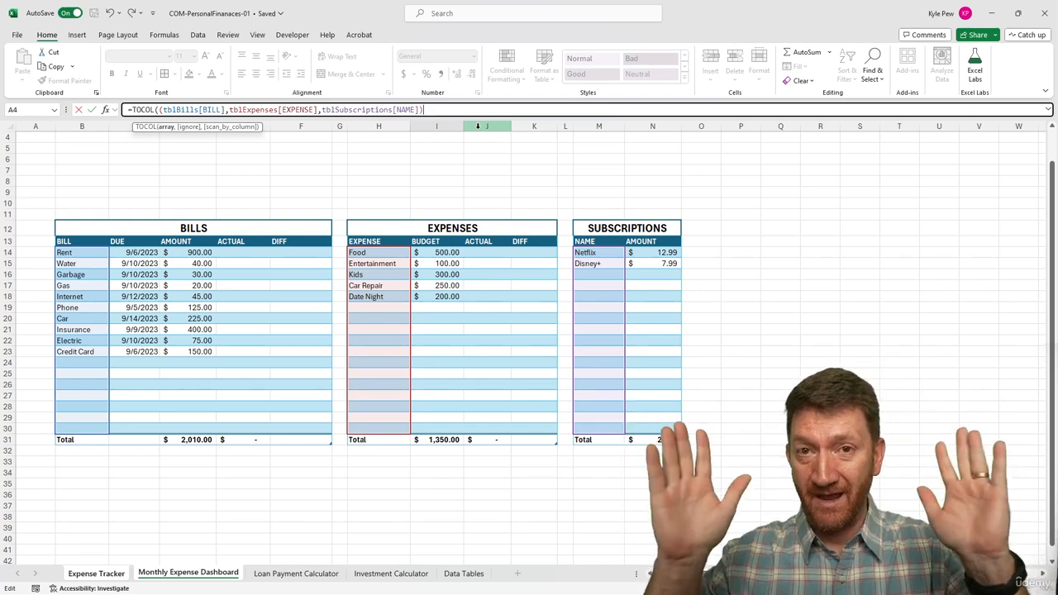
{"action": "type", "text": ")"}
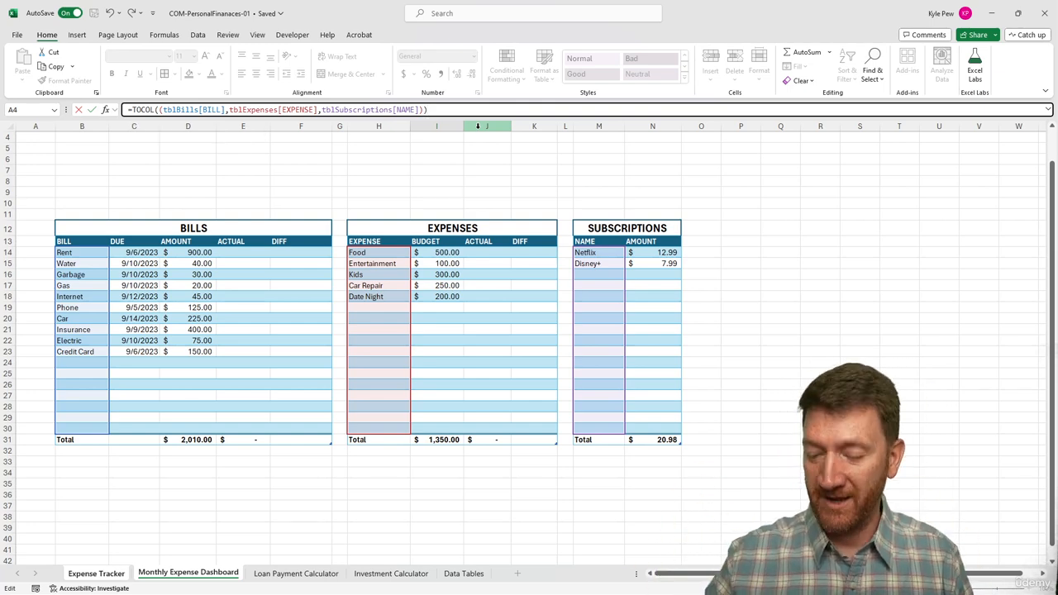
{"action": "key", "text": "Return"}
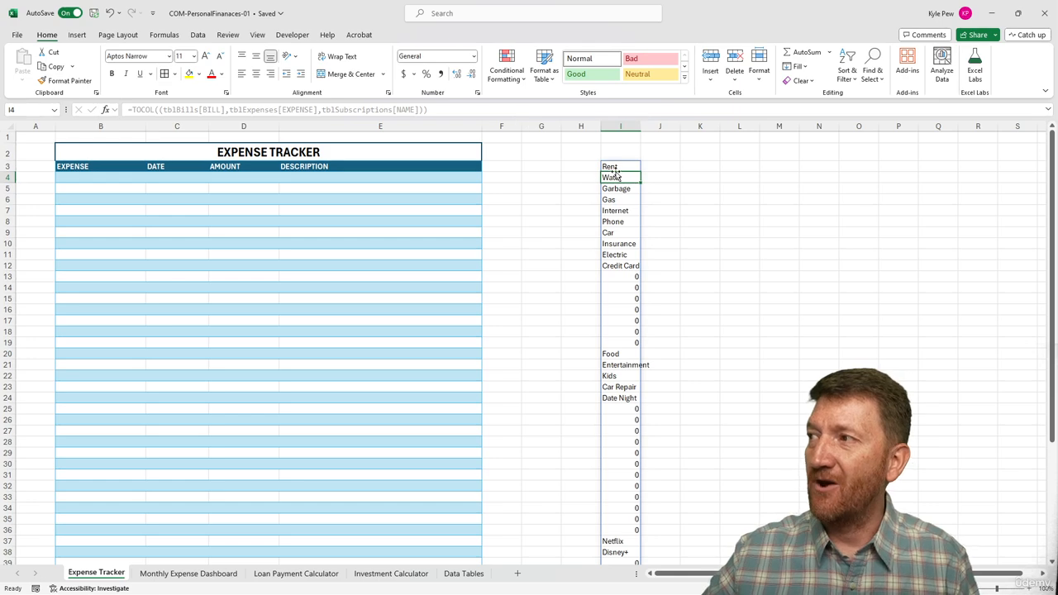
- Review the combined list in column I against the dashboard tables, and select its formula cell I3
{"action": "scroll", "coordinate": [615, 544], "scroll_direction": "down", "scroll_amount": 2}
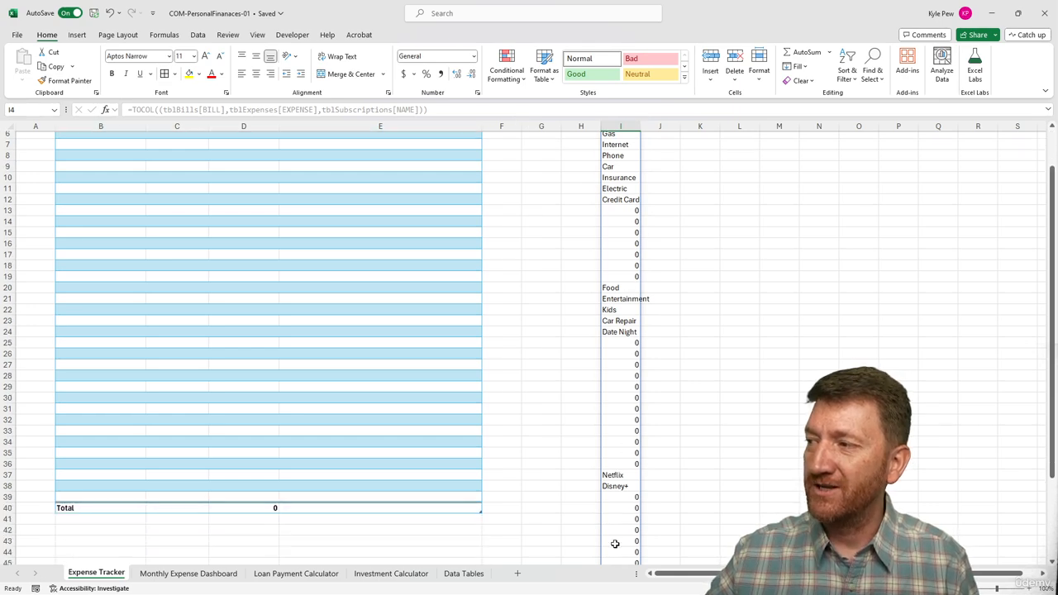
{"action": "scroll", "coordinate": [615, 544], "scroll_direction": "down", "scroll_amount": 3}
{"action": "scroll", "coordinate": [615, 544], "scroll_direction": "up", "scroll_amount": 4}
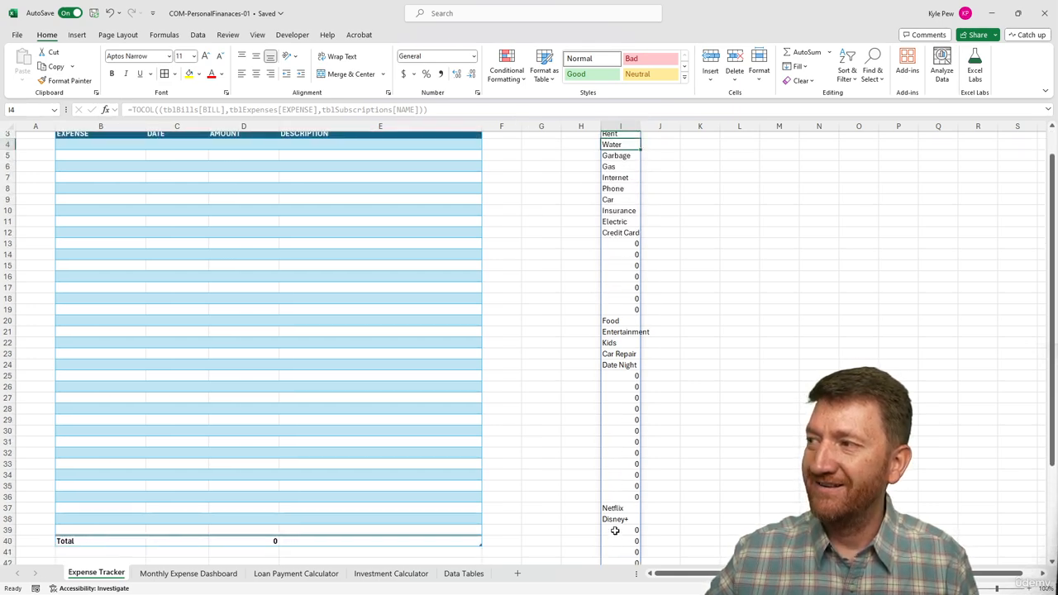
{"action": "scroll", "coordinate": [615, 531], "scroll_direction": "up", "scroll_amount": 1}
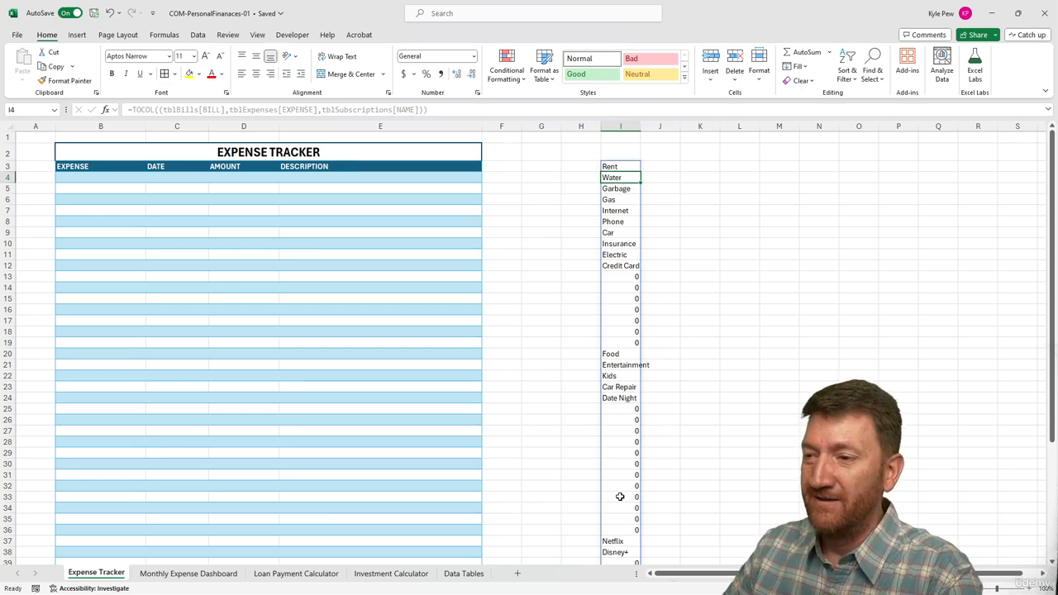
{"action": "left_click", "coordinate": [183, 573]}
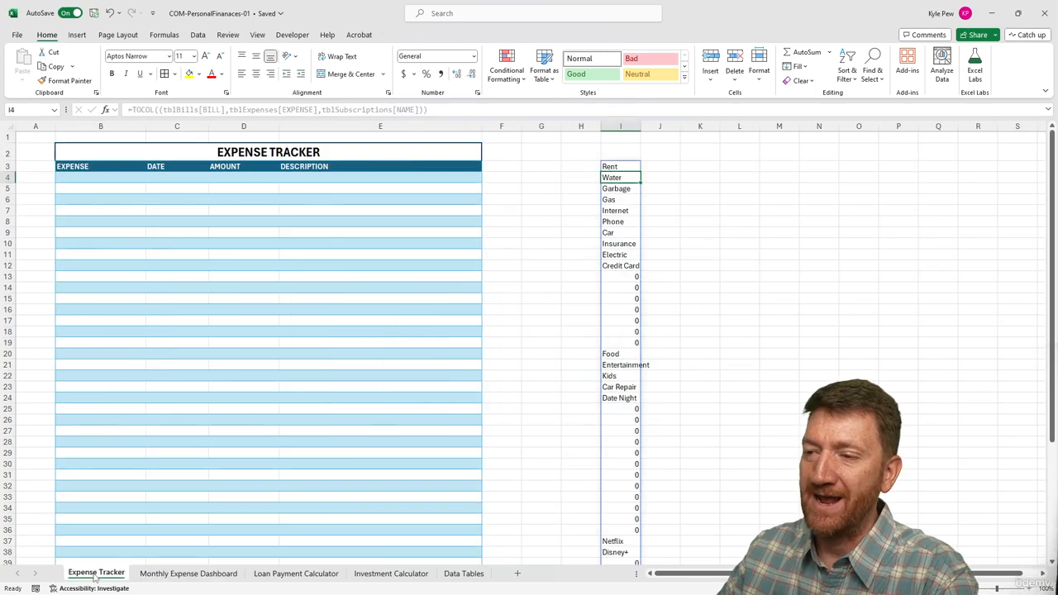
{"action": "left_click", "coordinate": [95, 573]}
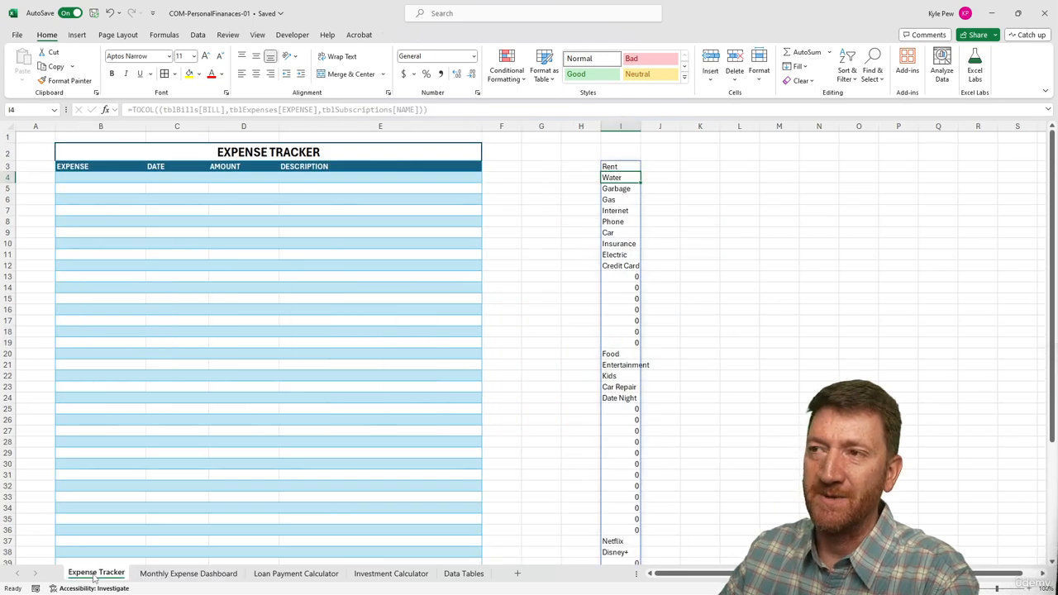
{"action": "left_click", "coordinate": [622, 166]}
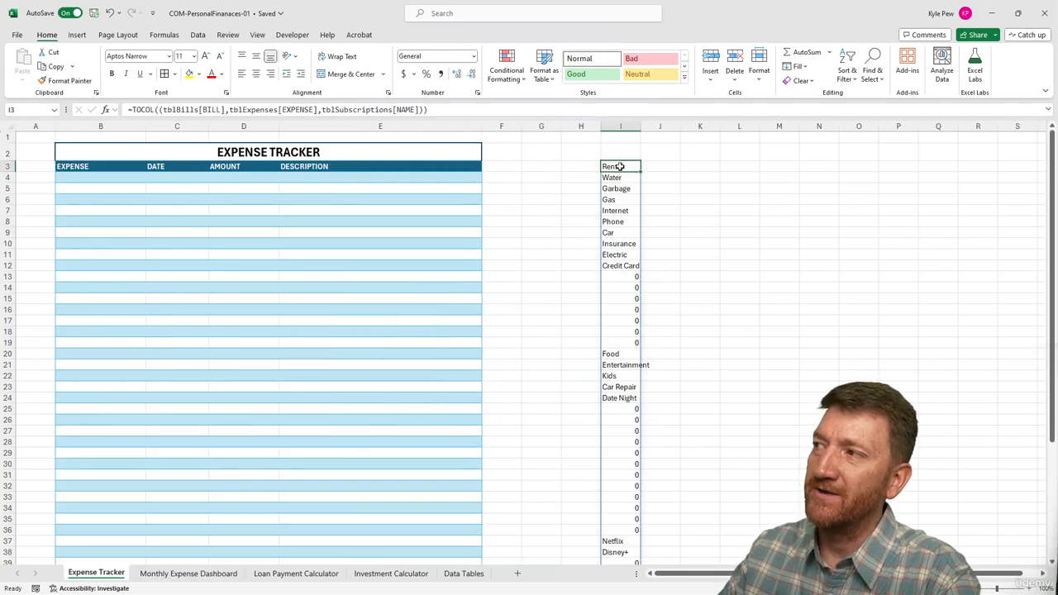
- Set the ignore argument of the TOCOL formula in I3 to 1 - Ignore blanks and enter the formula
{"action": "double_click", "coordinate": [620, 166]}
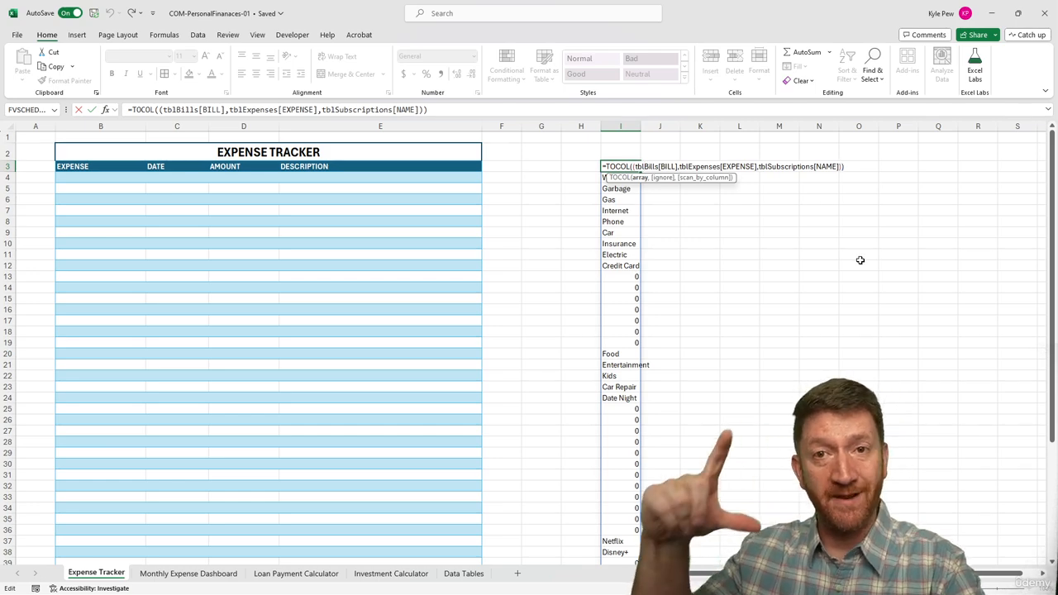
{"action": "type", "text": ","}
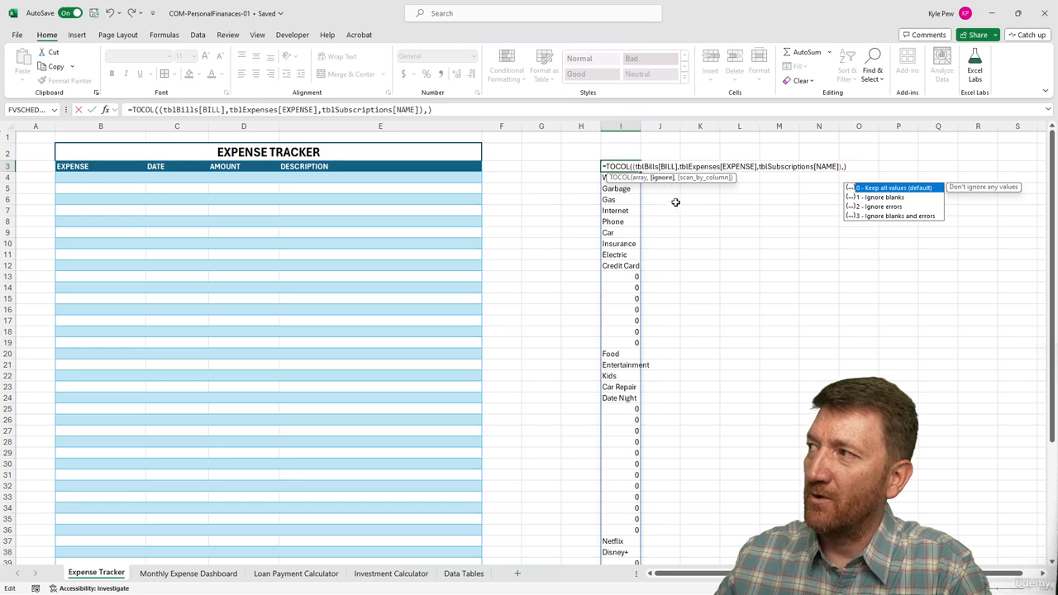
{"action": "double_click", "coordinate": [883, 201]}
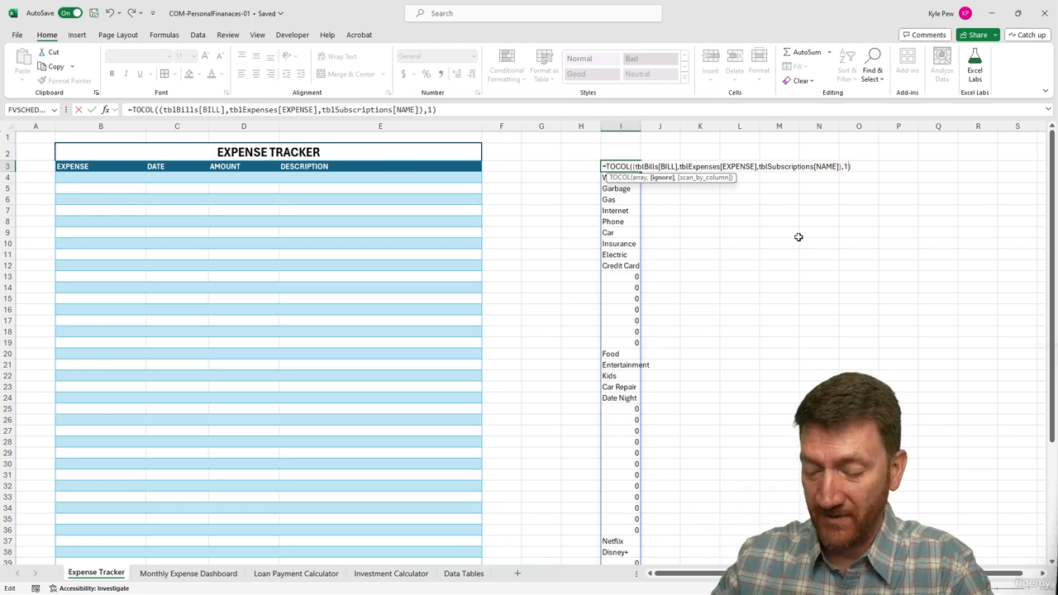
{"action": "key", "text": "Return"}
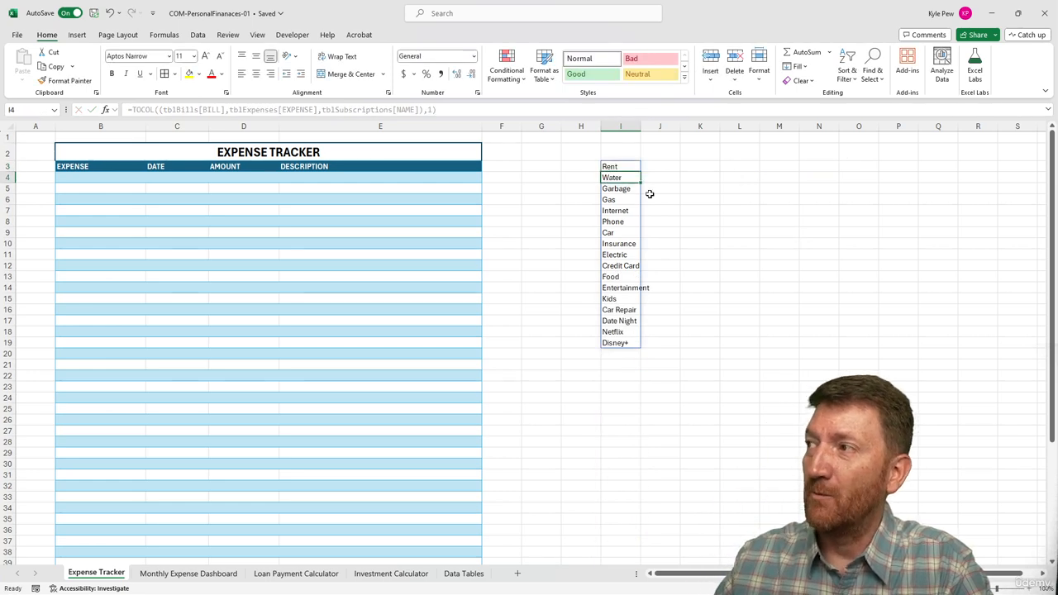
{"action": "left_click", "coordinate": [622, 166]}
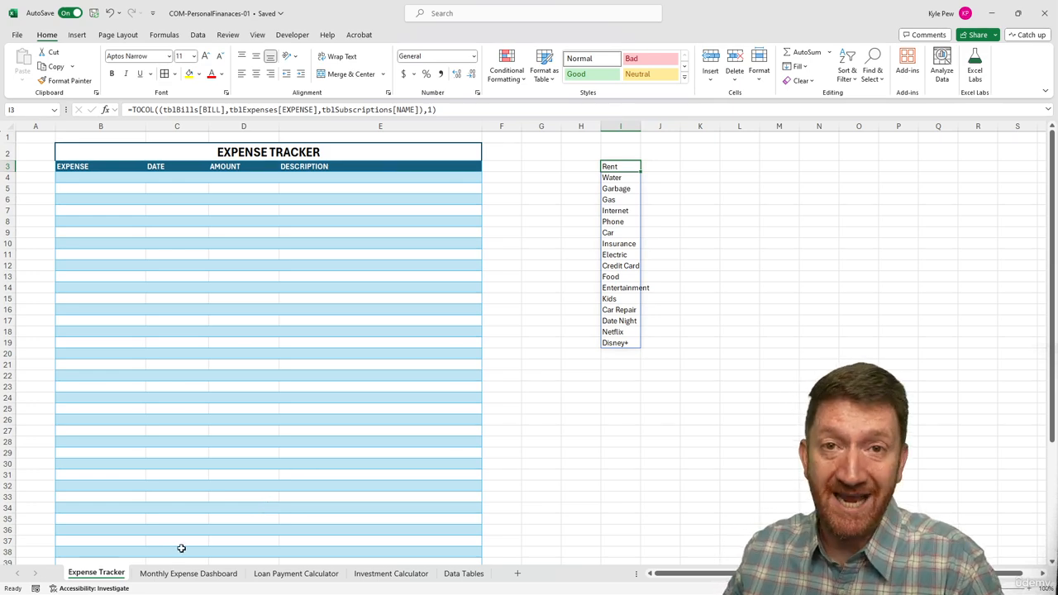
- Add a Yard Work expense with a budget of 100 to the dashboard's EXPENSES table, and check the combined list on the Expense Tracker sheet
{"action": "left_click", "coordinate": [187, 574]}
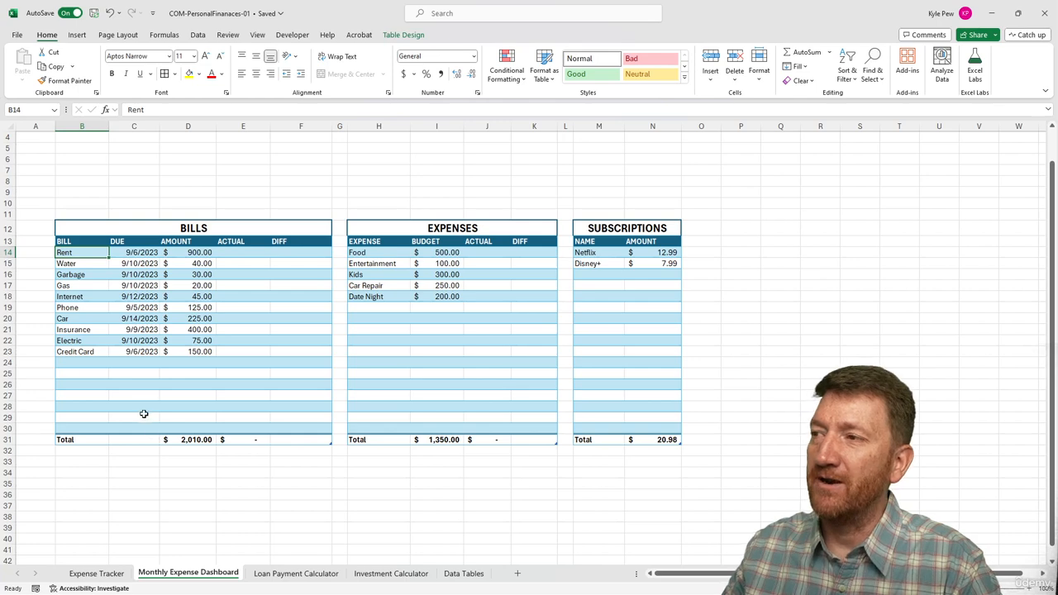
{"action": "left_click", "coordinate": [364, 309]}
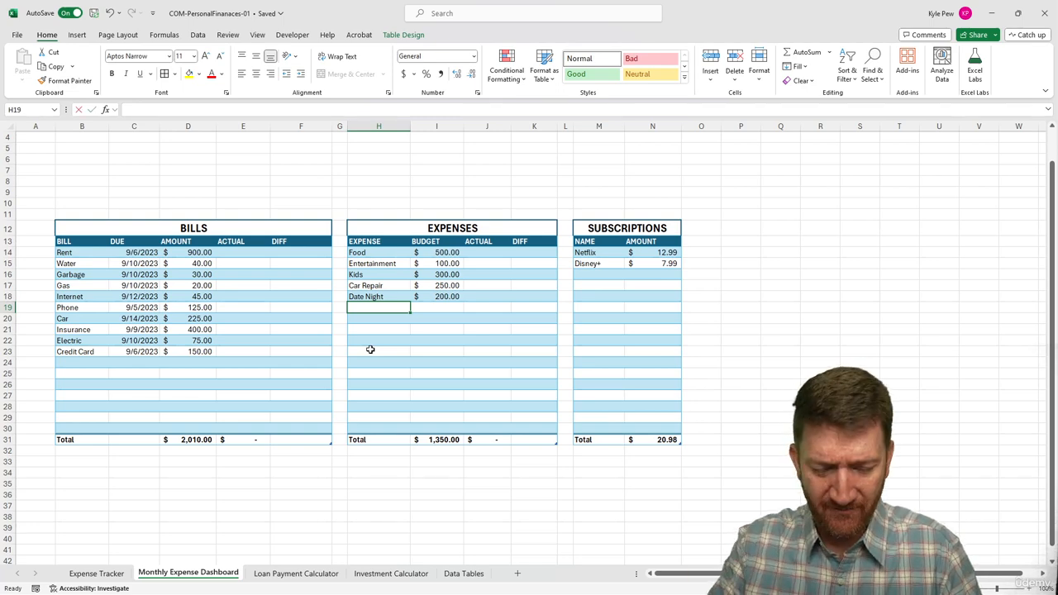
{"action": "type", "text": "Yard Work"}
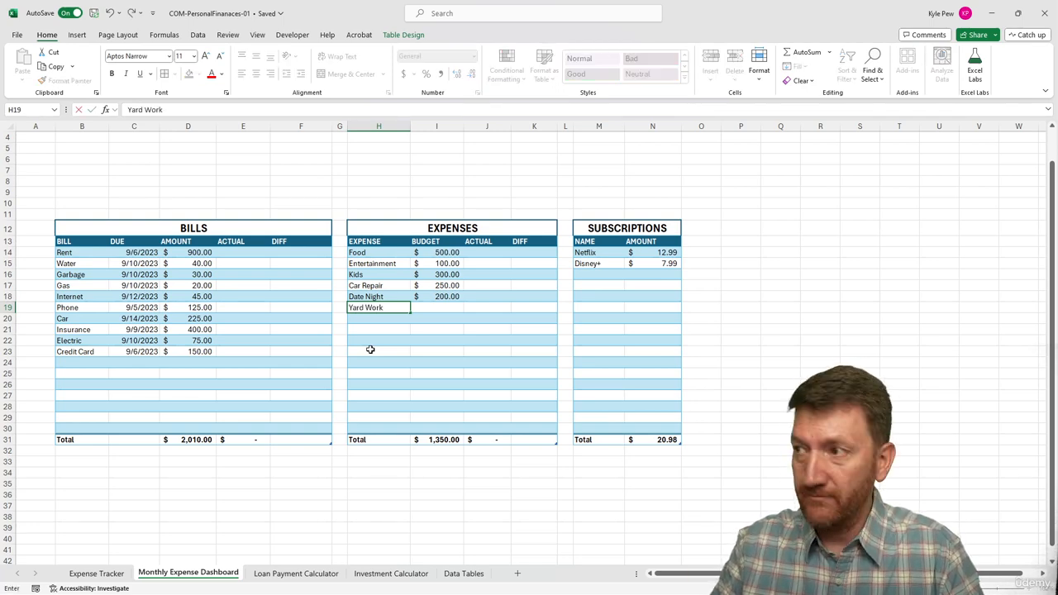
{"action": "key", "text": "Tab"}
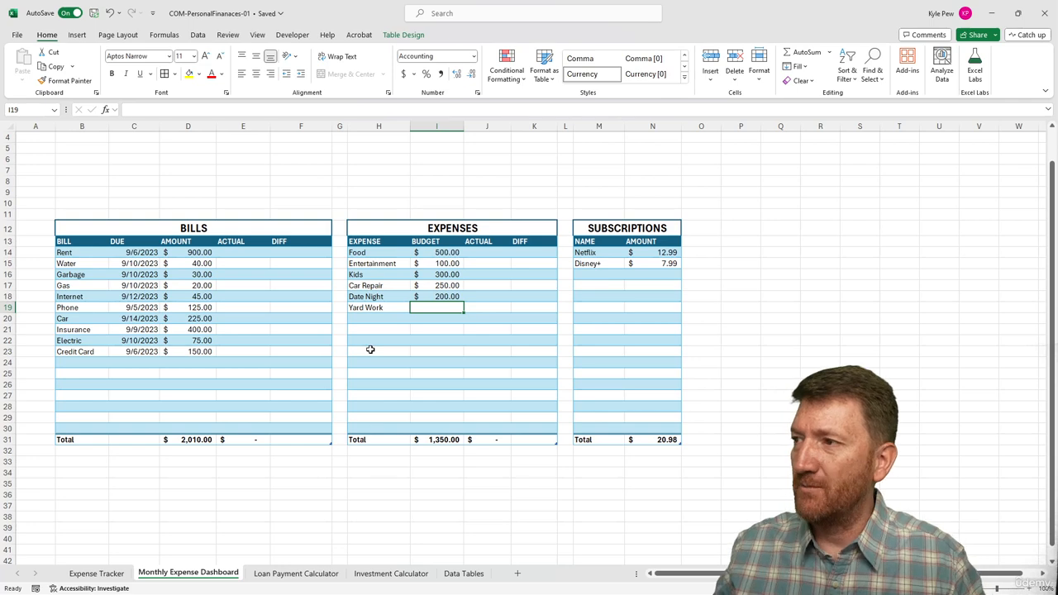
{"action": "type", "text": "100"}
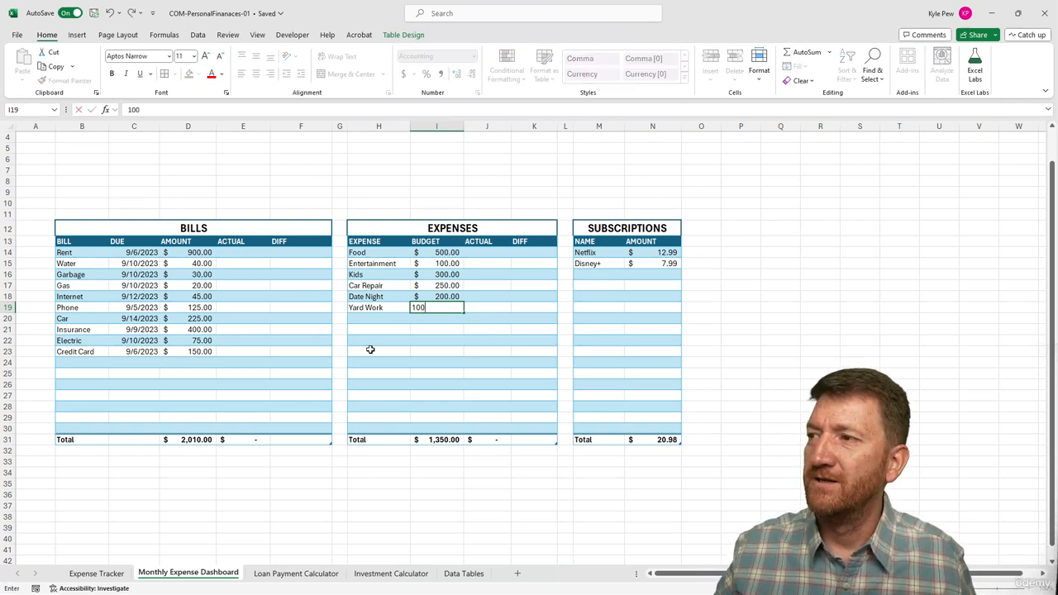
{"action": "key", "text": "Return"}
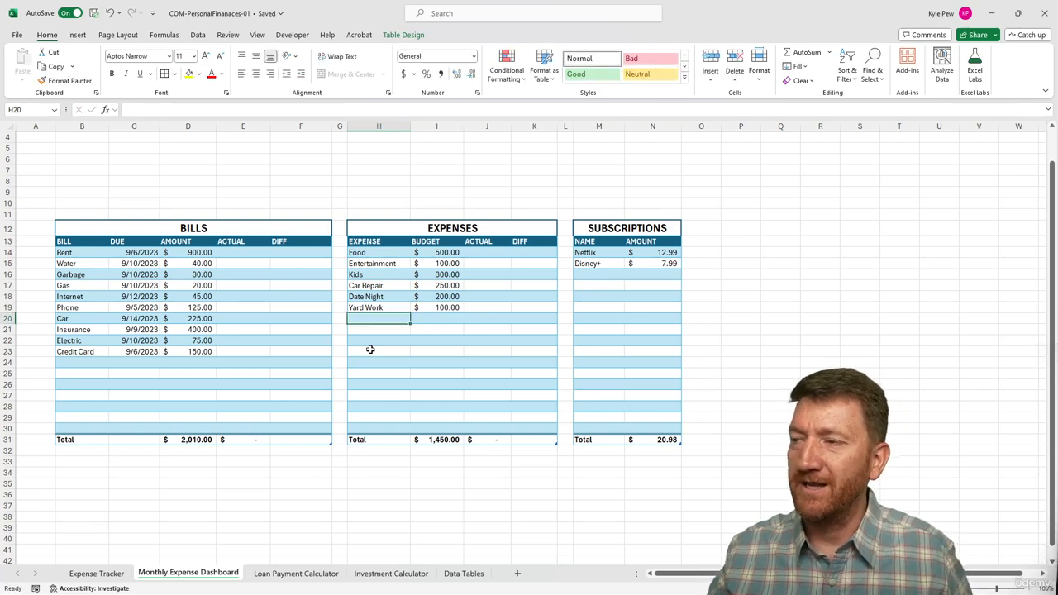
{"action": "left_click", "coordinate": [94, 573]}
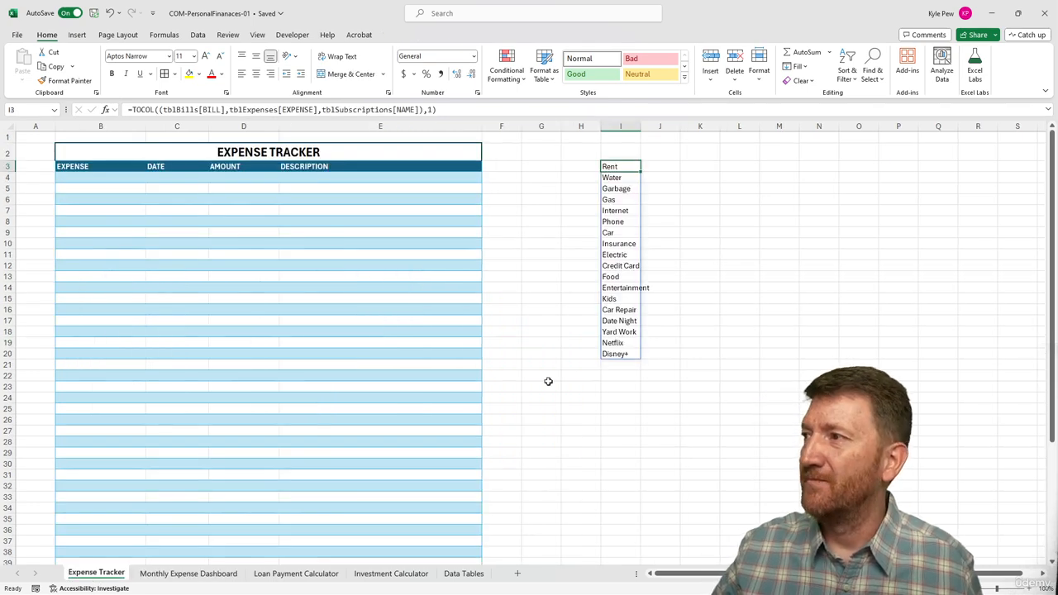